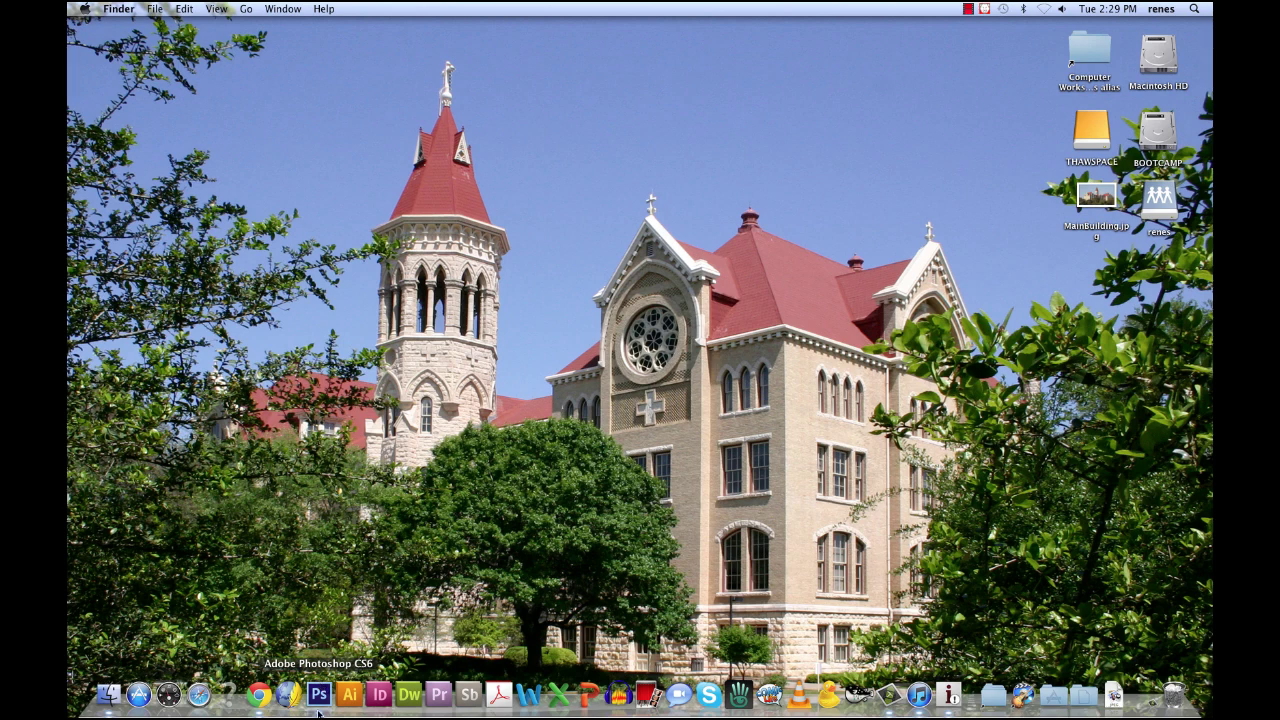
Launch Photoshop and open MainBuilding.jpg from the Desktop
{"action": "left_click", "coordinate": [318, 710]}
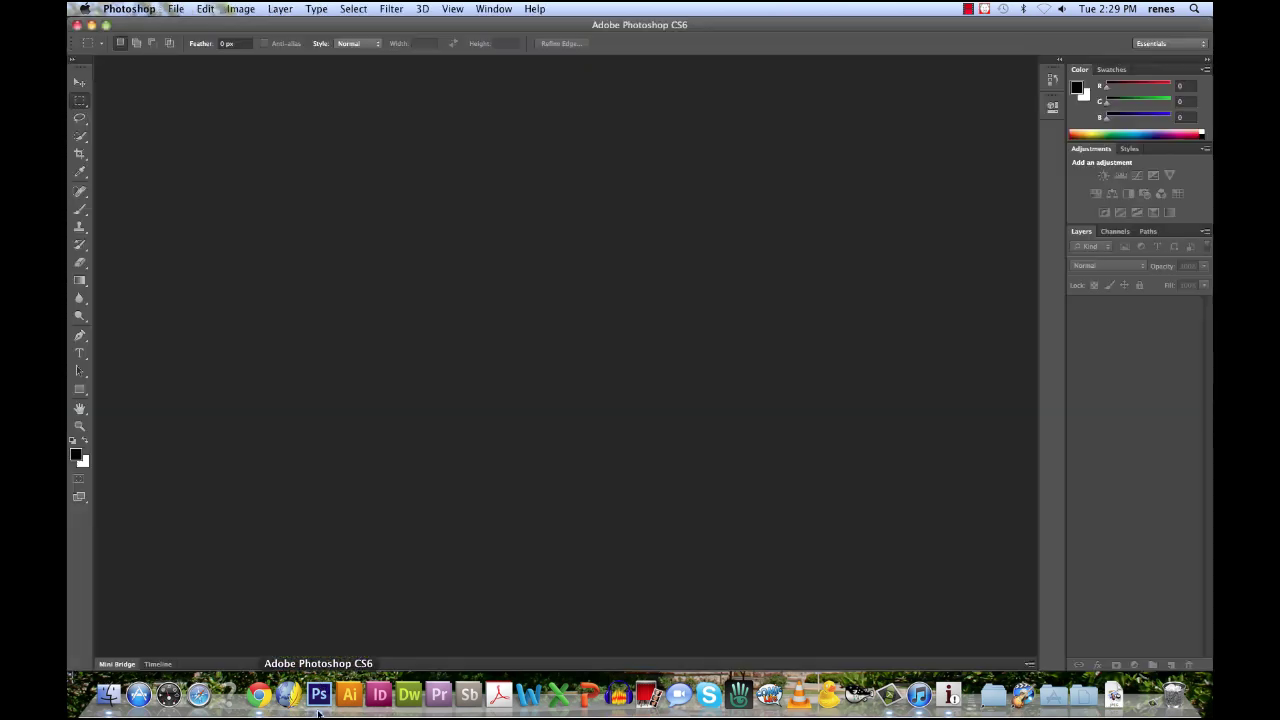
{"action": "left_click", "coordinate": [178, 10]}
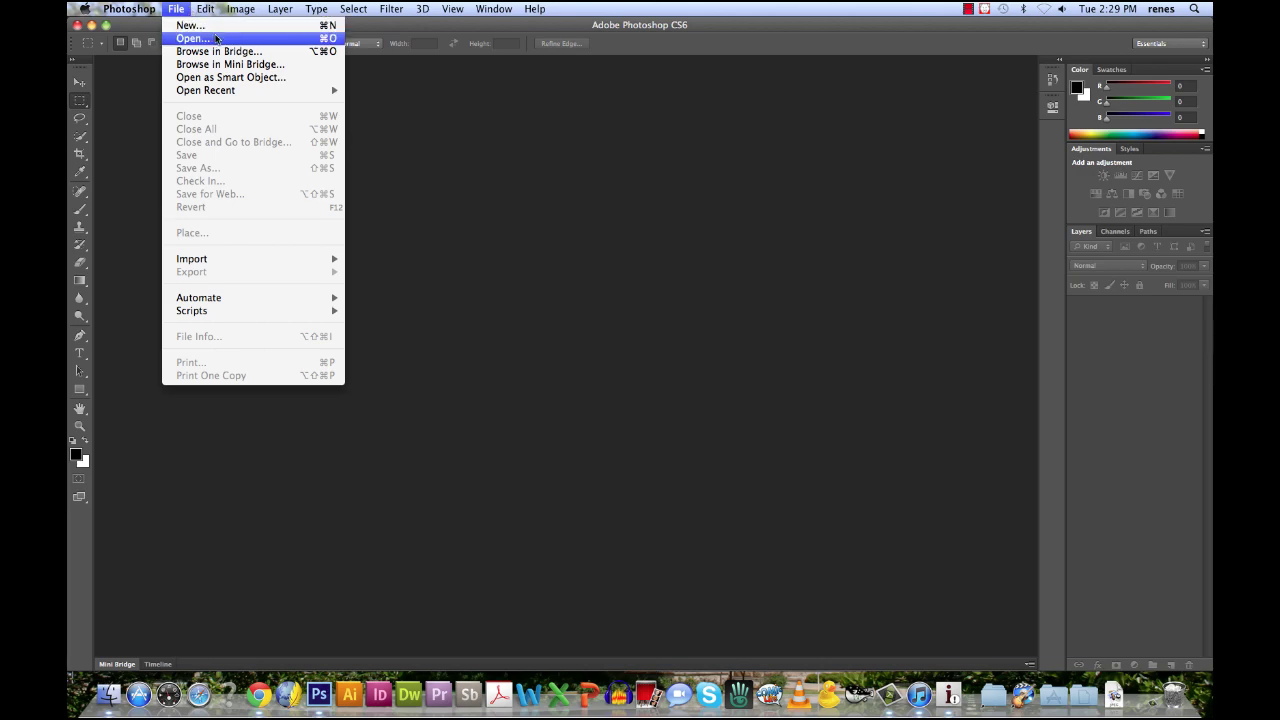
{"action": "left_click", "coordinate": [193, 38]}
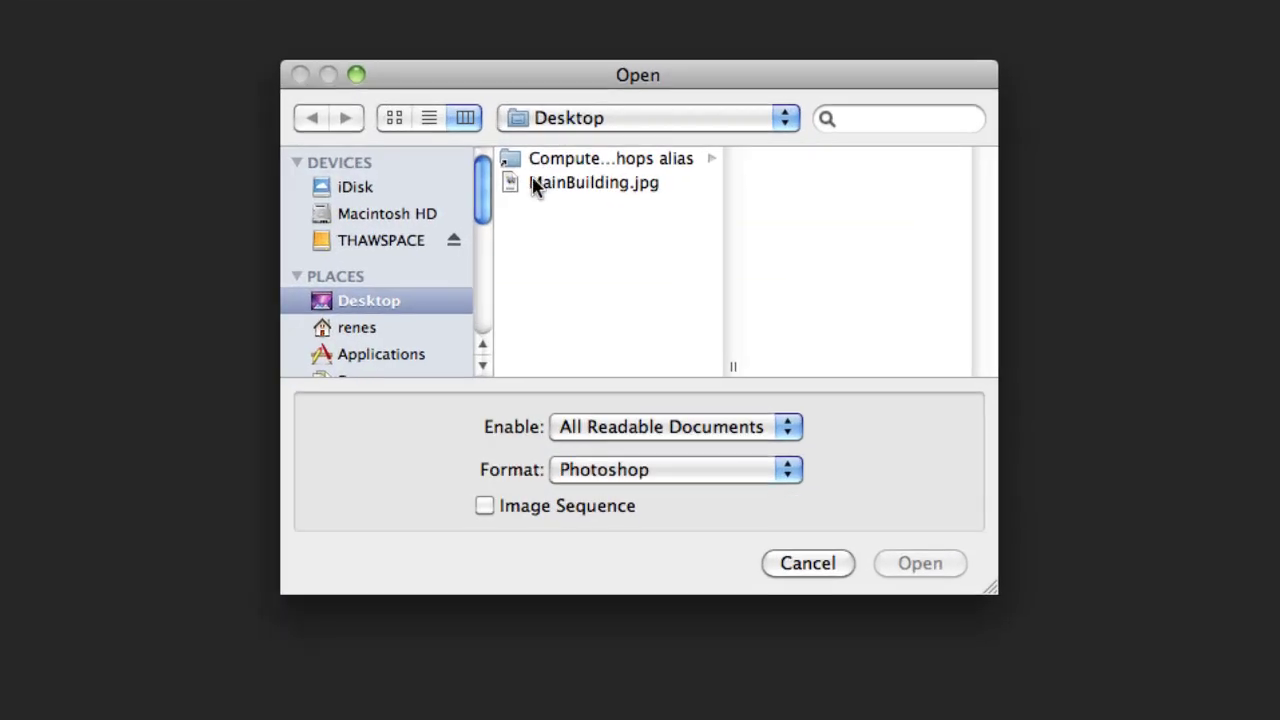
{"action": "left_click", "coordinate": [533, 185]}
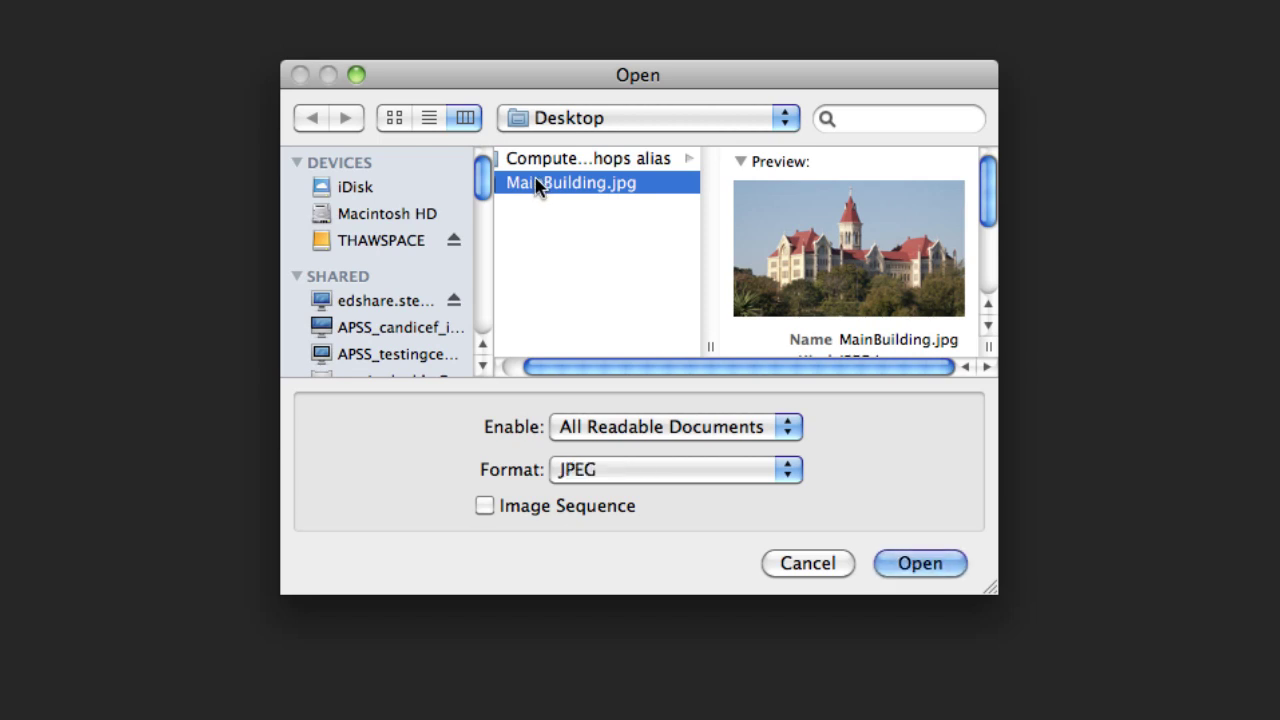
{"action": "left_click", "coordinate": [960, 563]}
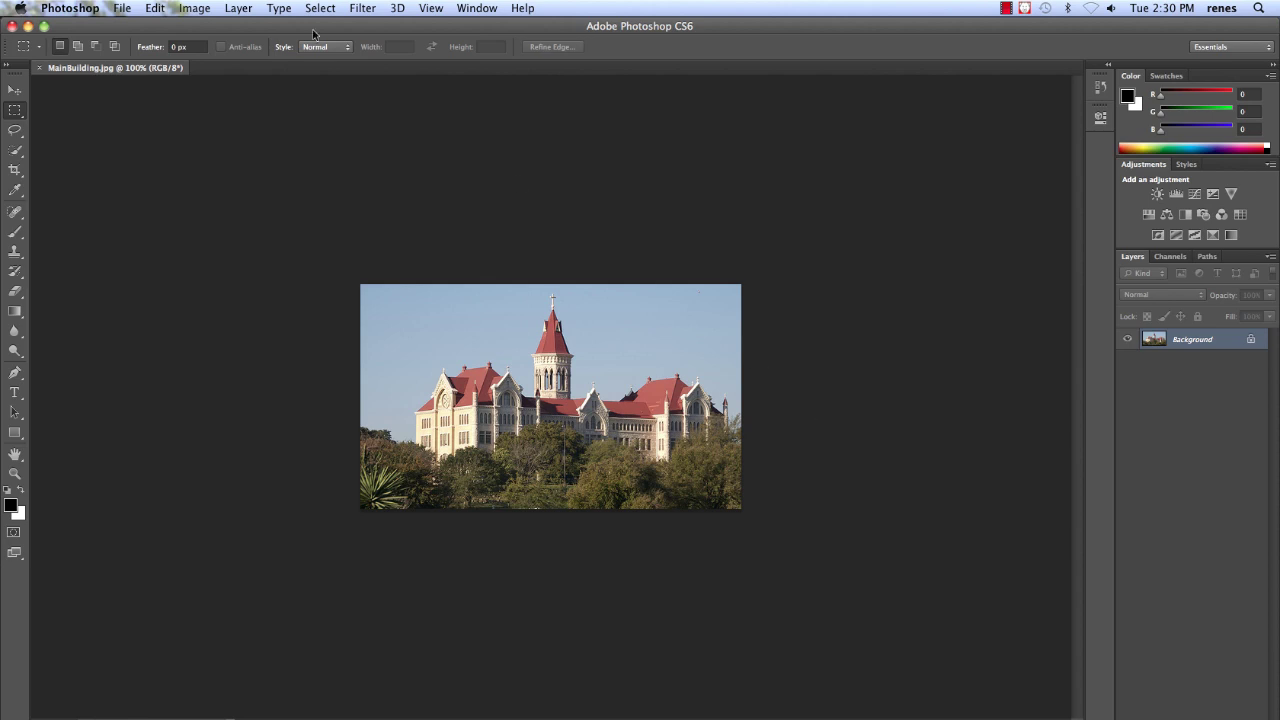
Open Save for Web, preview the Original, Optimized and 4-Up views, then settle on 2-Up
{"action": "left_click", "coordinate": [124, 8]}
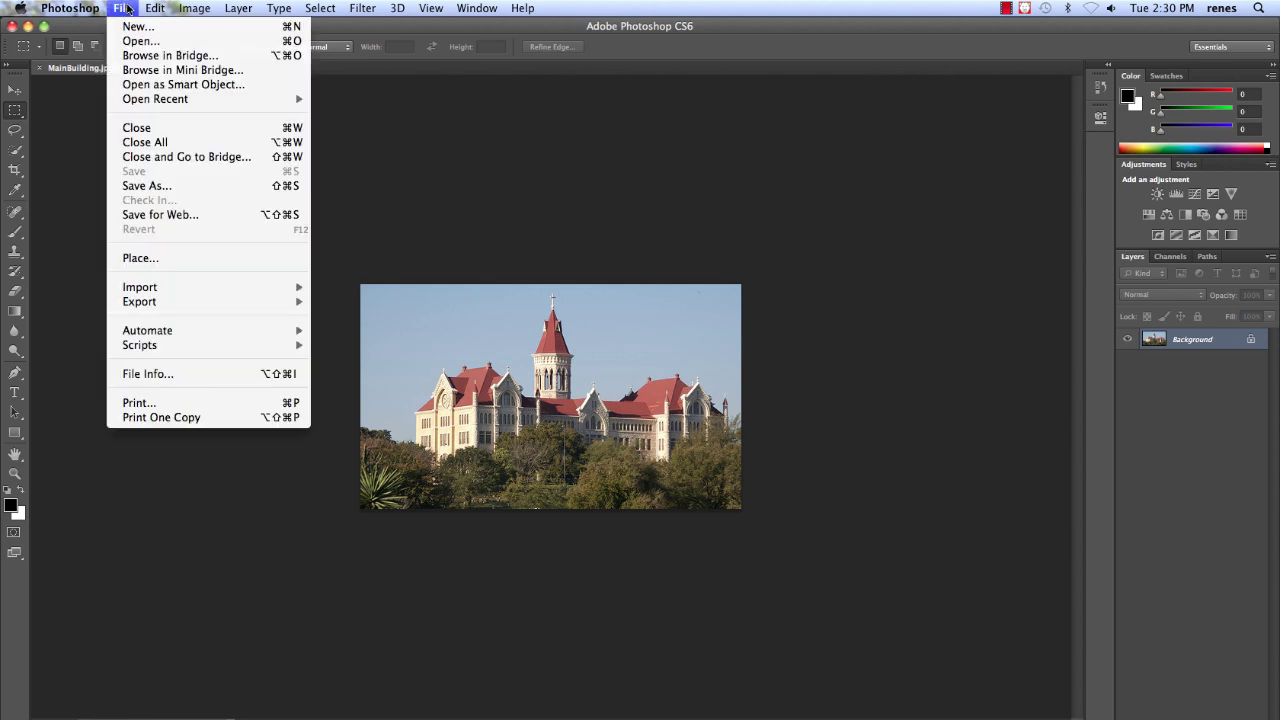
{"action": "left_click", "coordinate": [215, 216]}
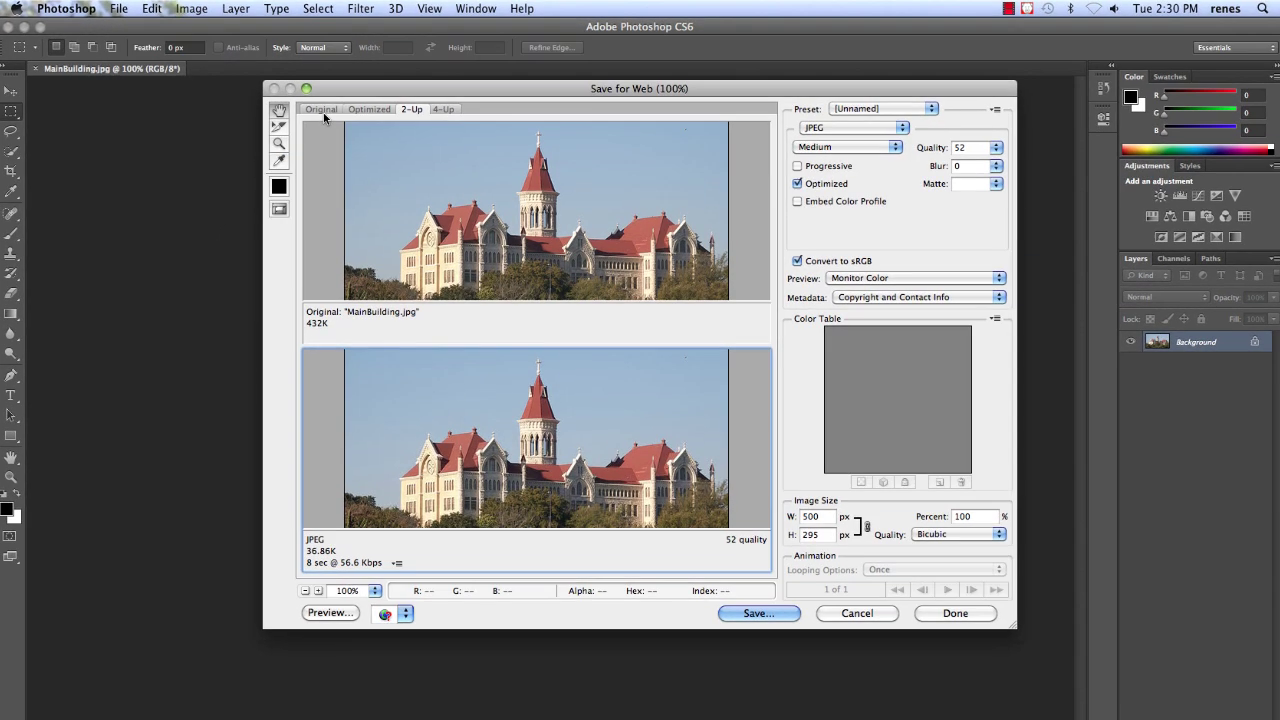
{"action": "left_click", "coordinate": [323, 108]}
{"action": "left_click", "coordinate": [370, 109]}
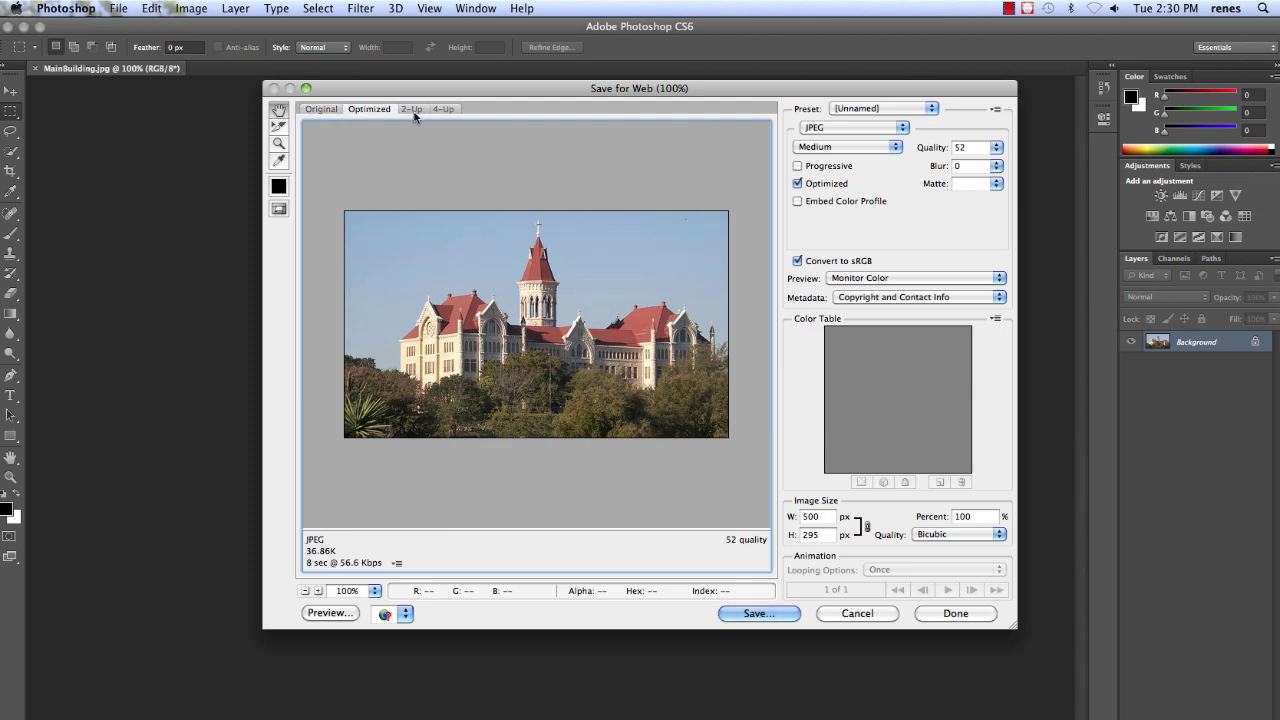
{"action": "left_click", "coordinate": [413, 111]}
{"action": "left_click", "coordinate": [446, 111]}
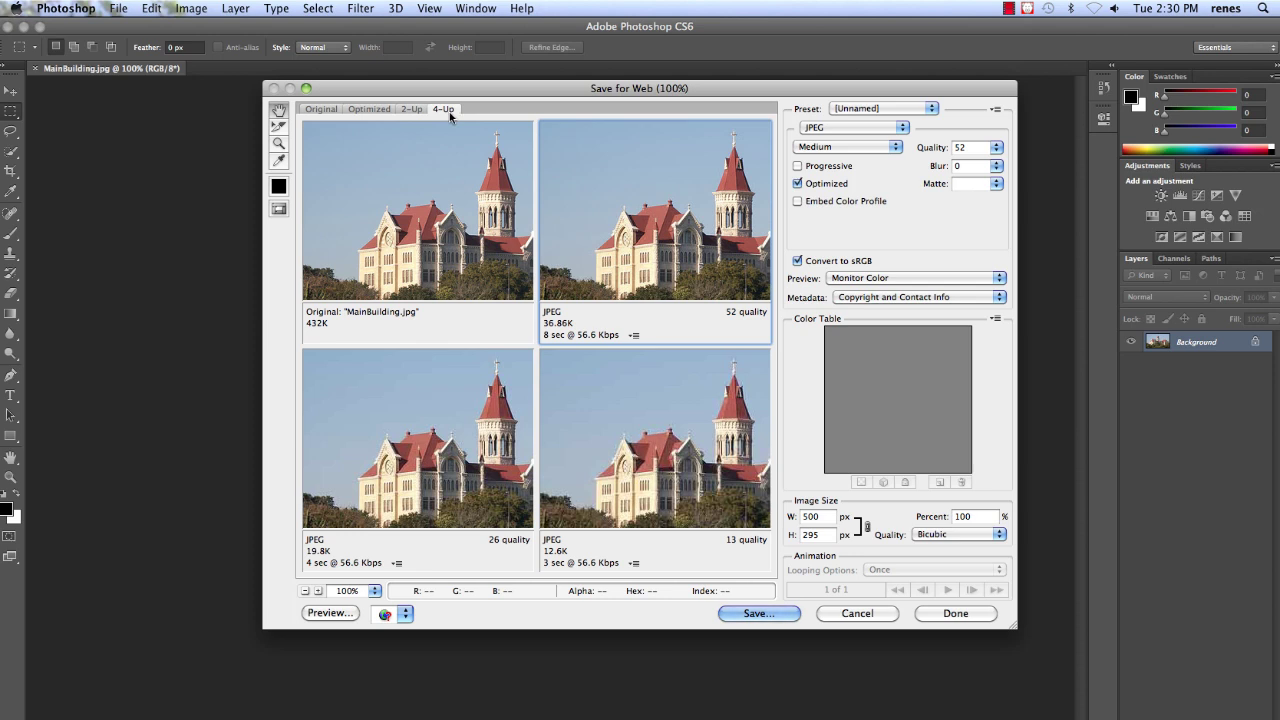
{"action": "left_click", "coordinate": [411, 110]}
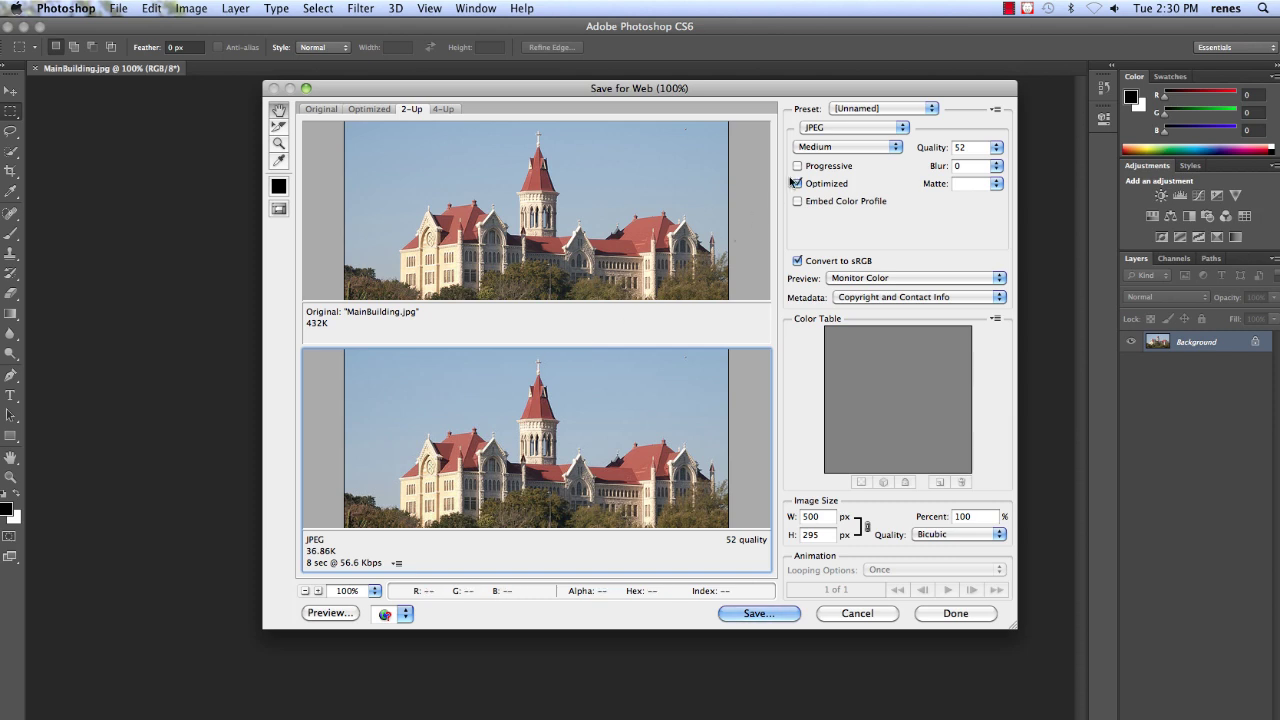
Try GIF output with the GIF 128 Dithered and GIF 64 No Dither presets, then apply JPEG High
{"action": "left_click", "coordinate": [900, 130]}
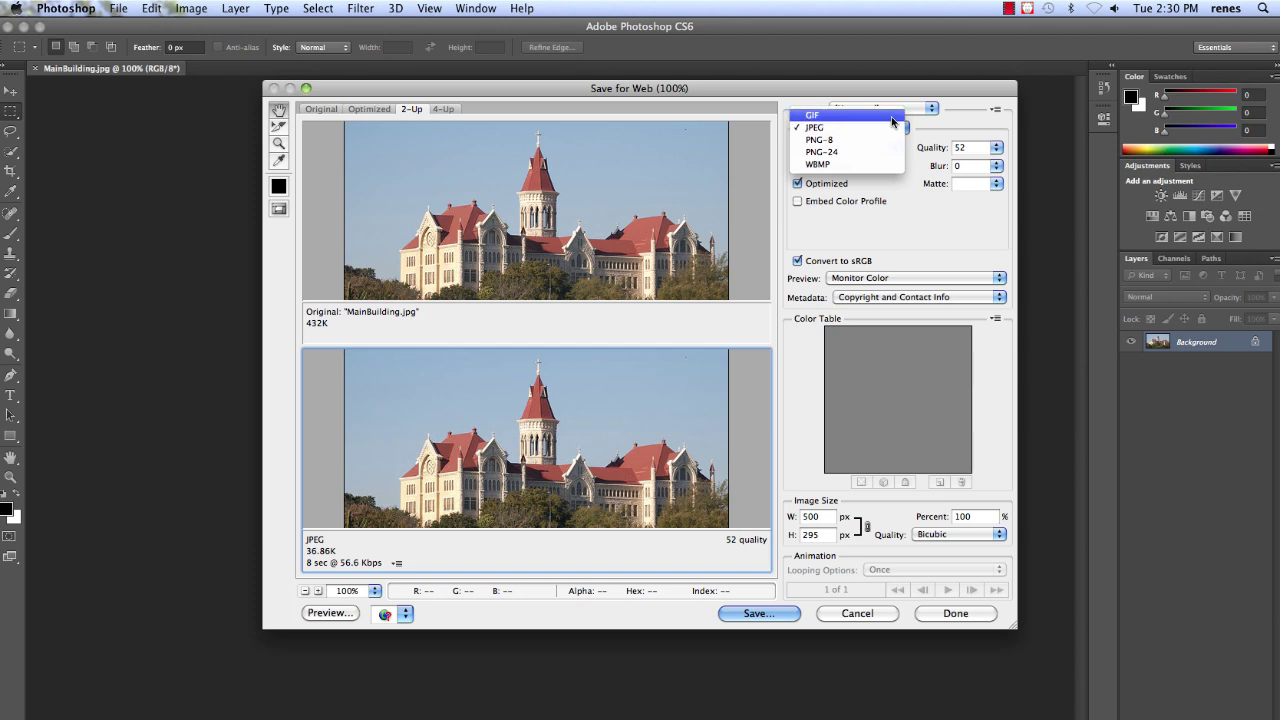
{"action": "left_click", "coordinate": [892, 117]}
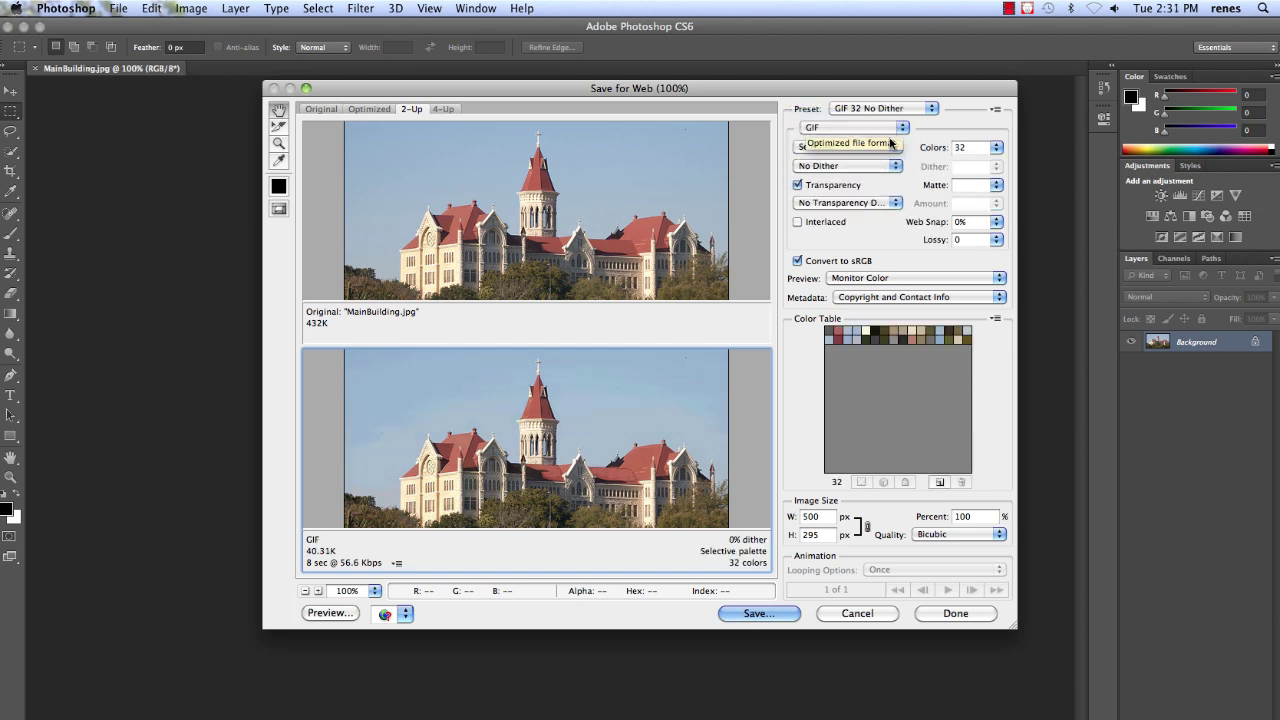
{"action": "left_click", "coordinate": [921, 113]}
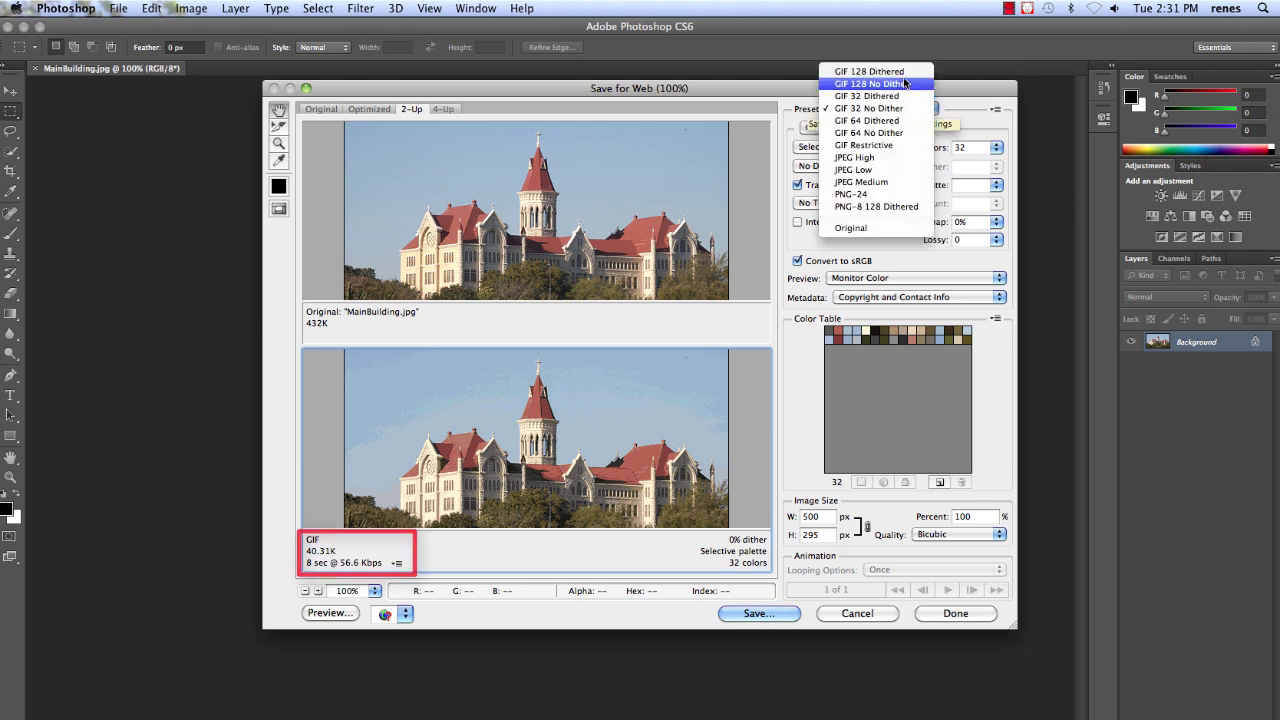
{"action": "left_click", "coordinate": [905, 73]}
{"action": "left_click", "coordinate": [875, 110]}
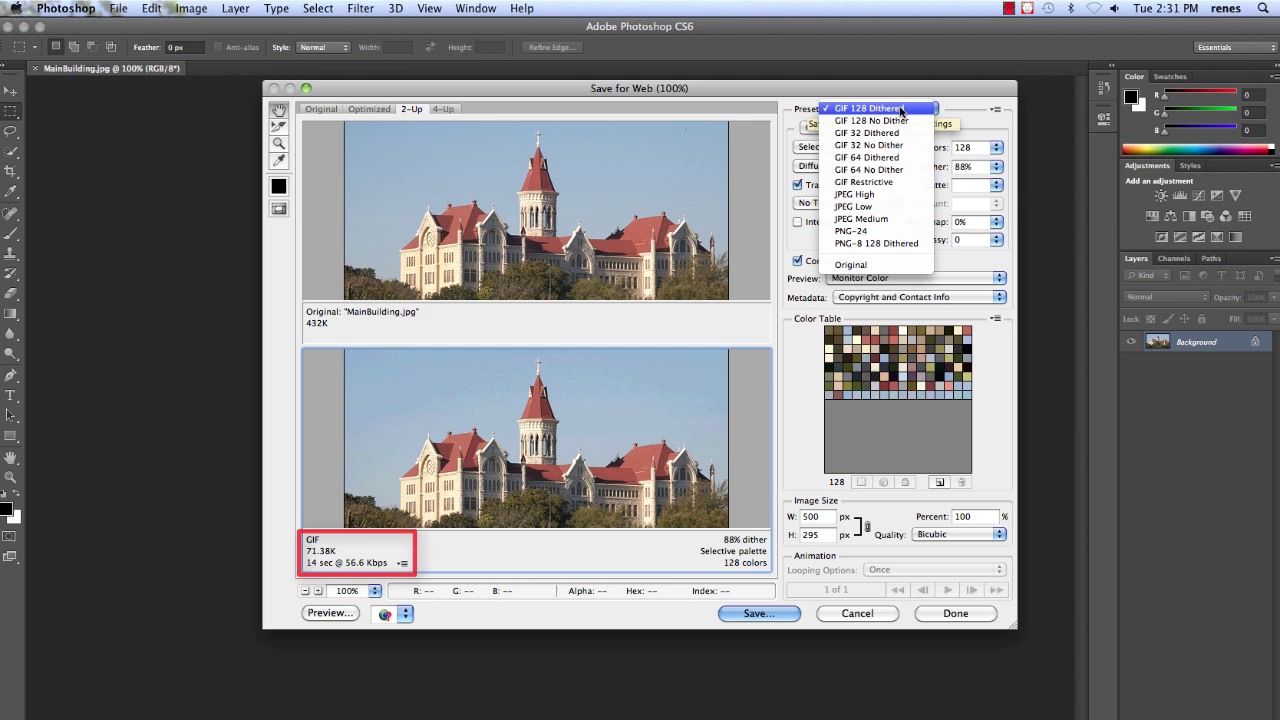
{"action": "left_click", "coordinate": [886, 172]}
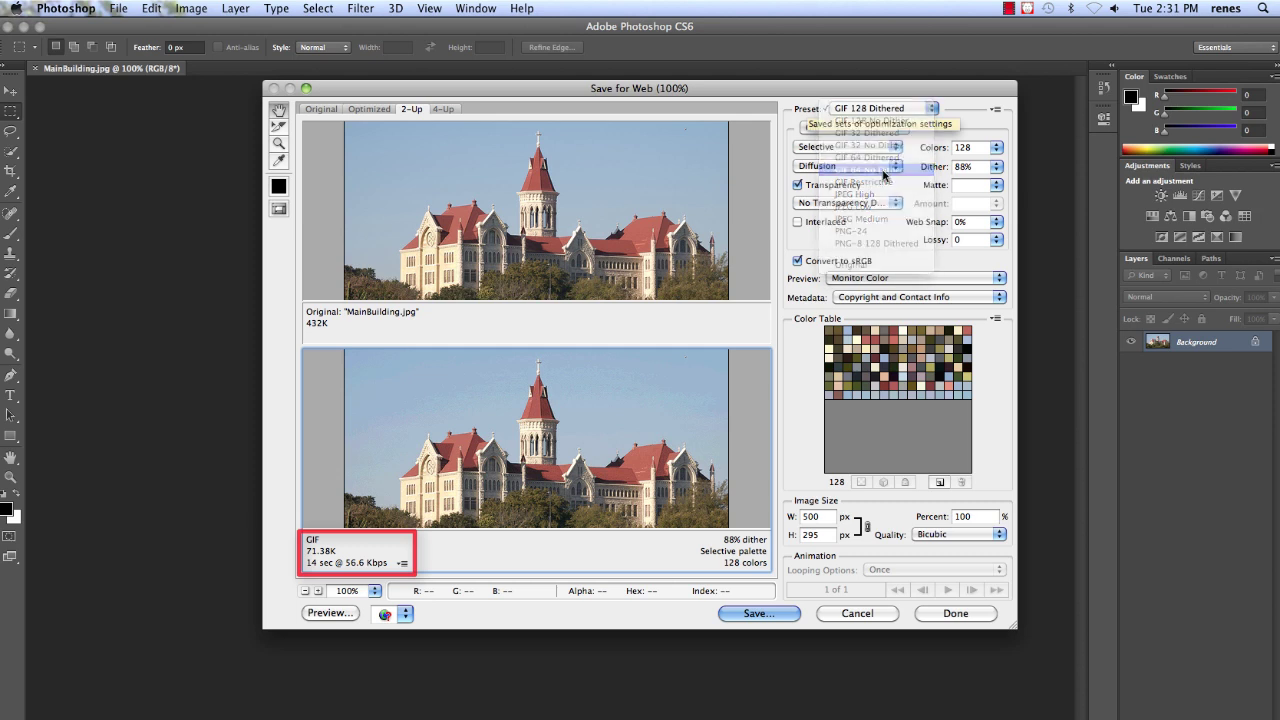
{"action": "left_click", "coordinate": [889, 114]}
{"action": "left_click", "coordinate": [886, 133]}
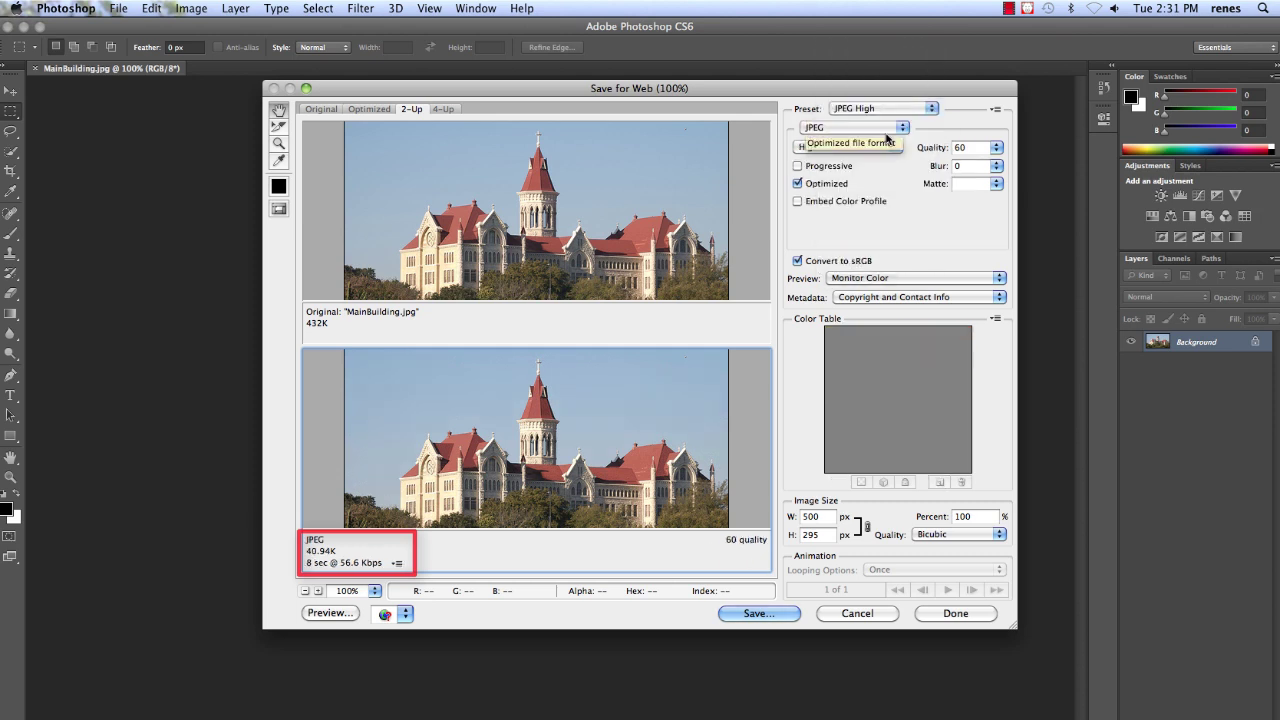
Compare the JPEG Low preset's 12.32K size, then return to JPEG High at quality 60
{"action": "left_click", "coordinate": [889, 110]}
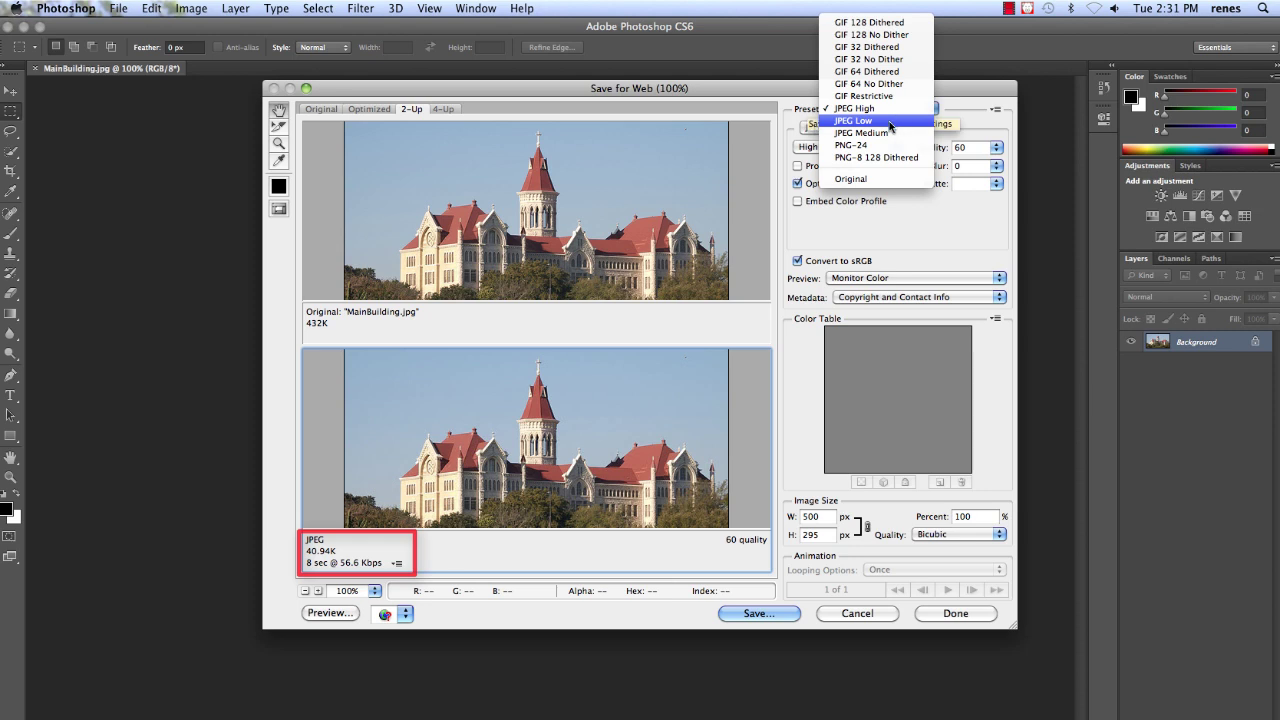
{"action": "left_click", "coordinate": [889, 122]}
{"action": "left_click", "coordinate": [889, 109]}
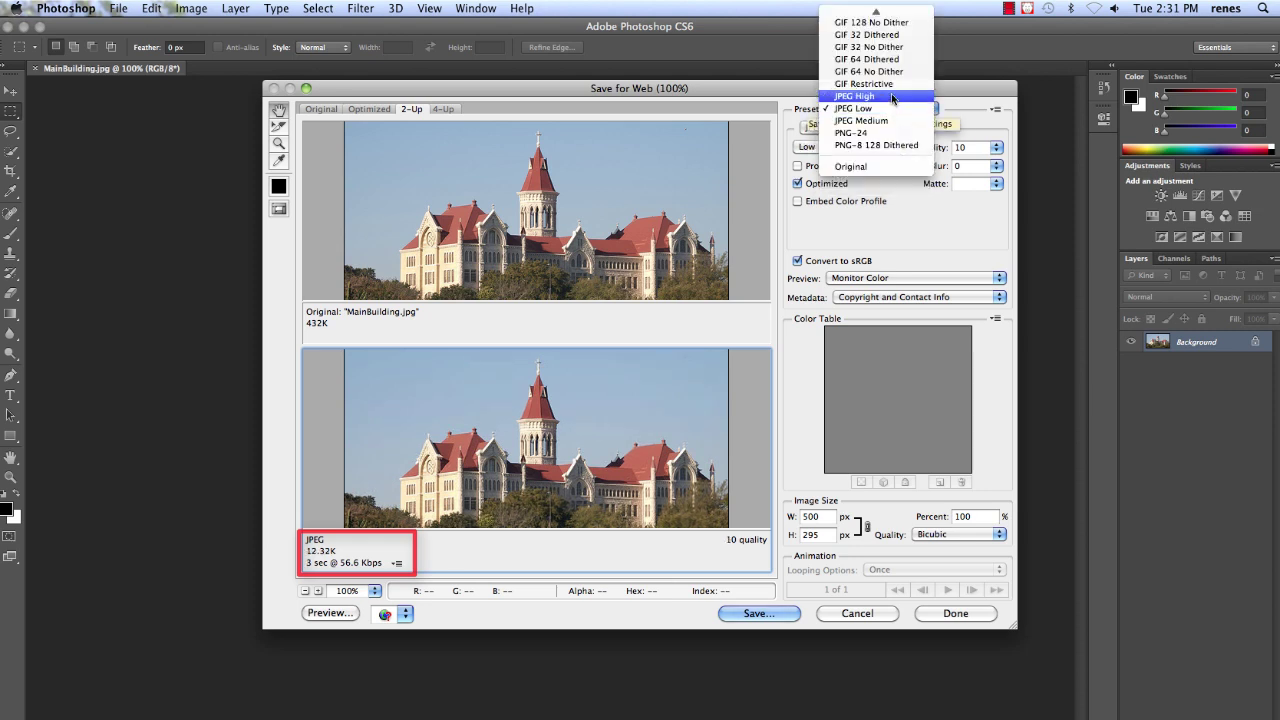
{"action": "left_click", "coordinate": [890, 94]}
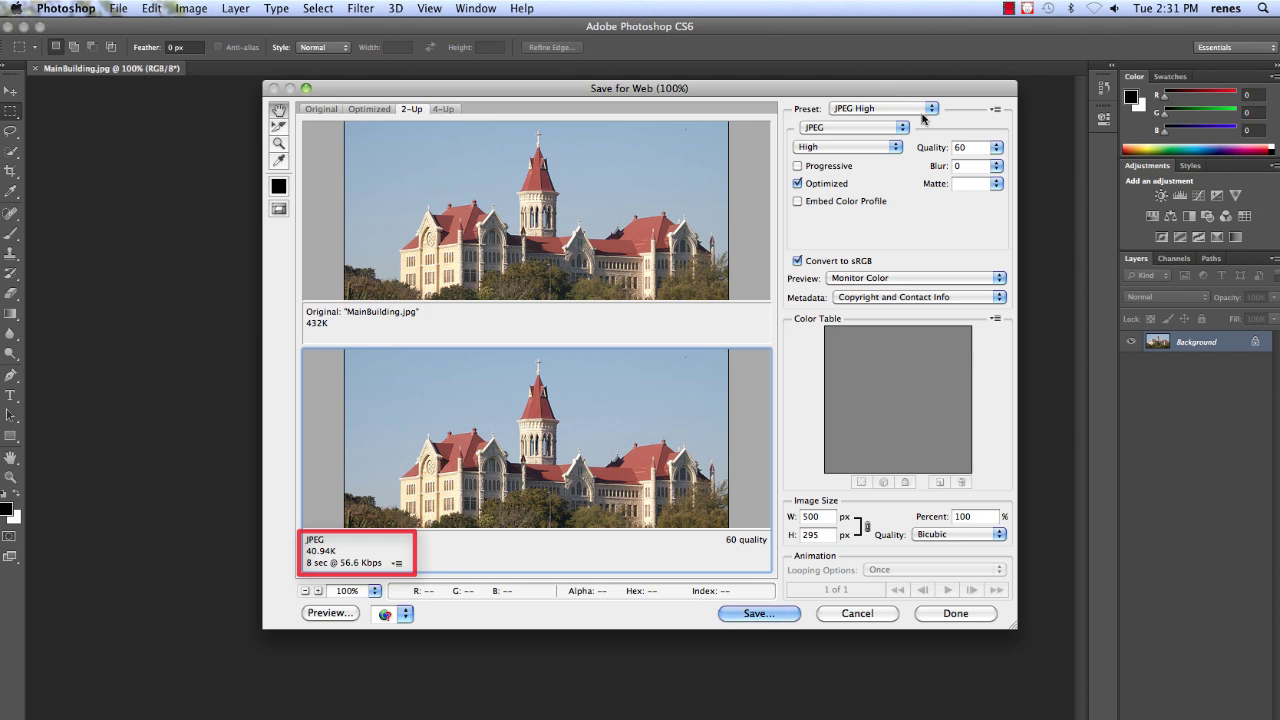
{"action": "double_click", "coordinate": [966, 147]}
{"action": "type", "text": "30"}
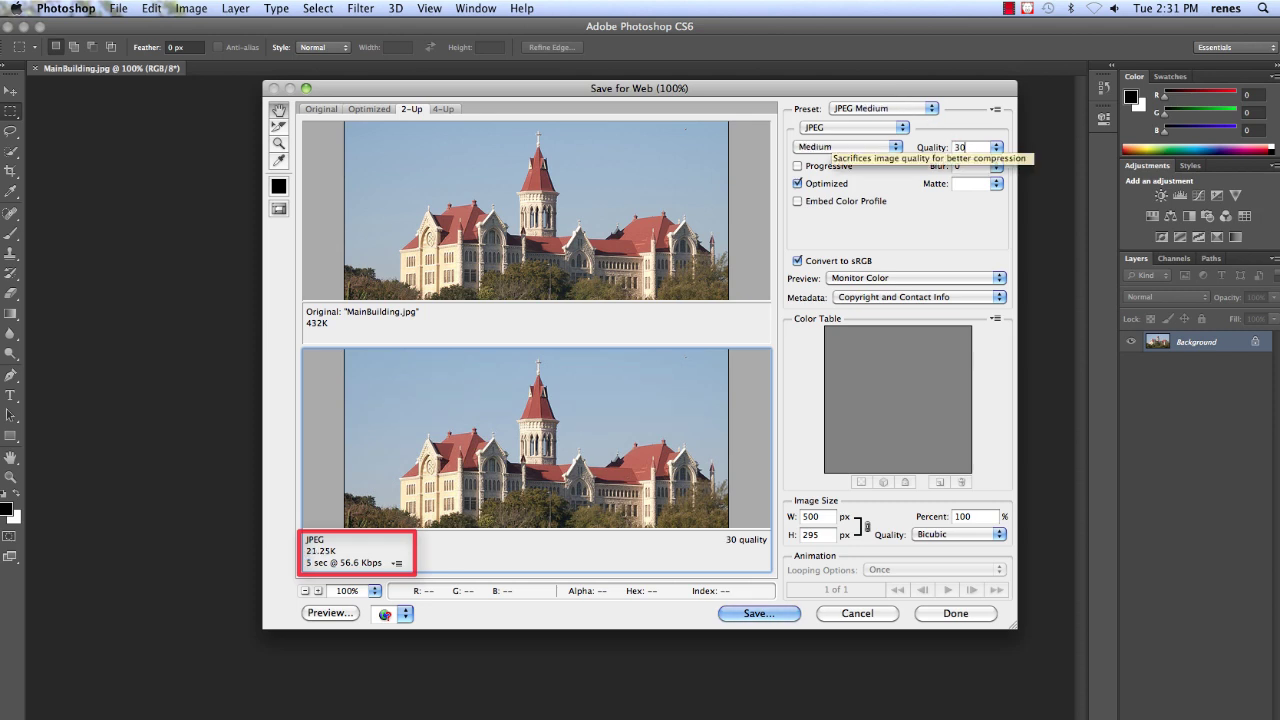
{"action": "double_click", "coordinate": [963, 147]}
{"action": "type", "text": "60"}
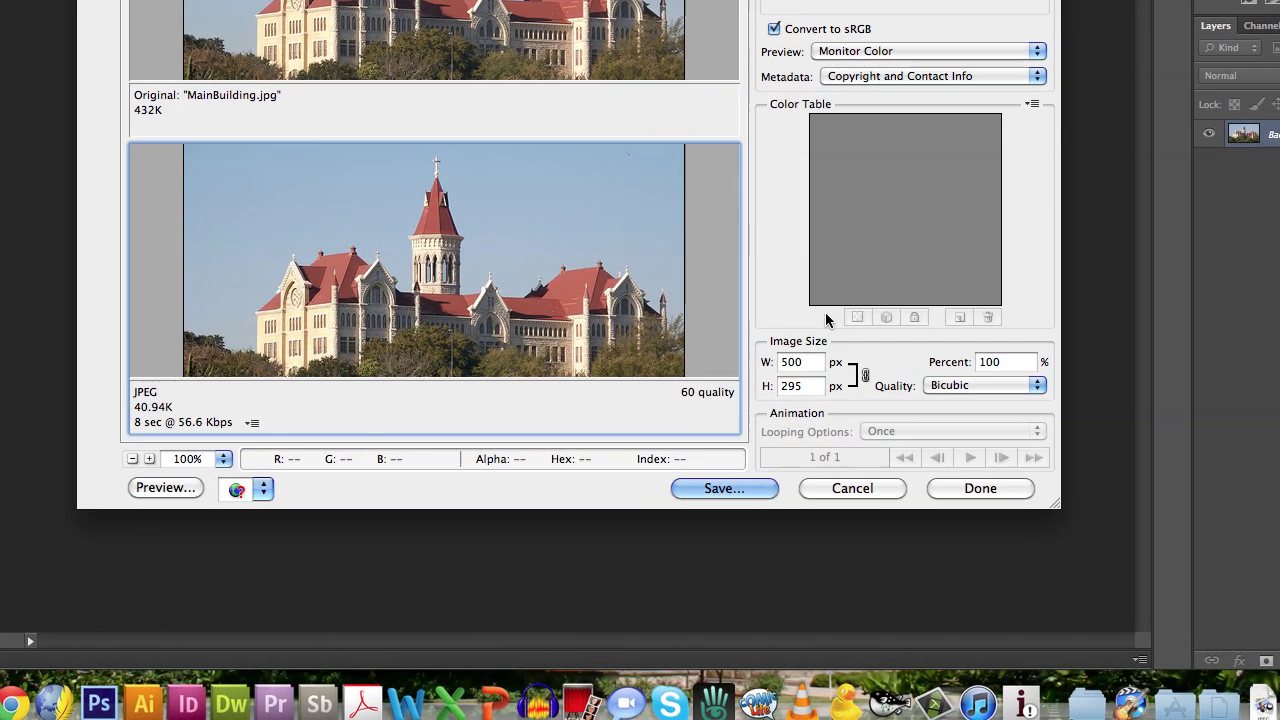
{"action": "double_click", "coordinate": [827, 520]}
{"action": "right_click", "coordinate": [803, 357]}
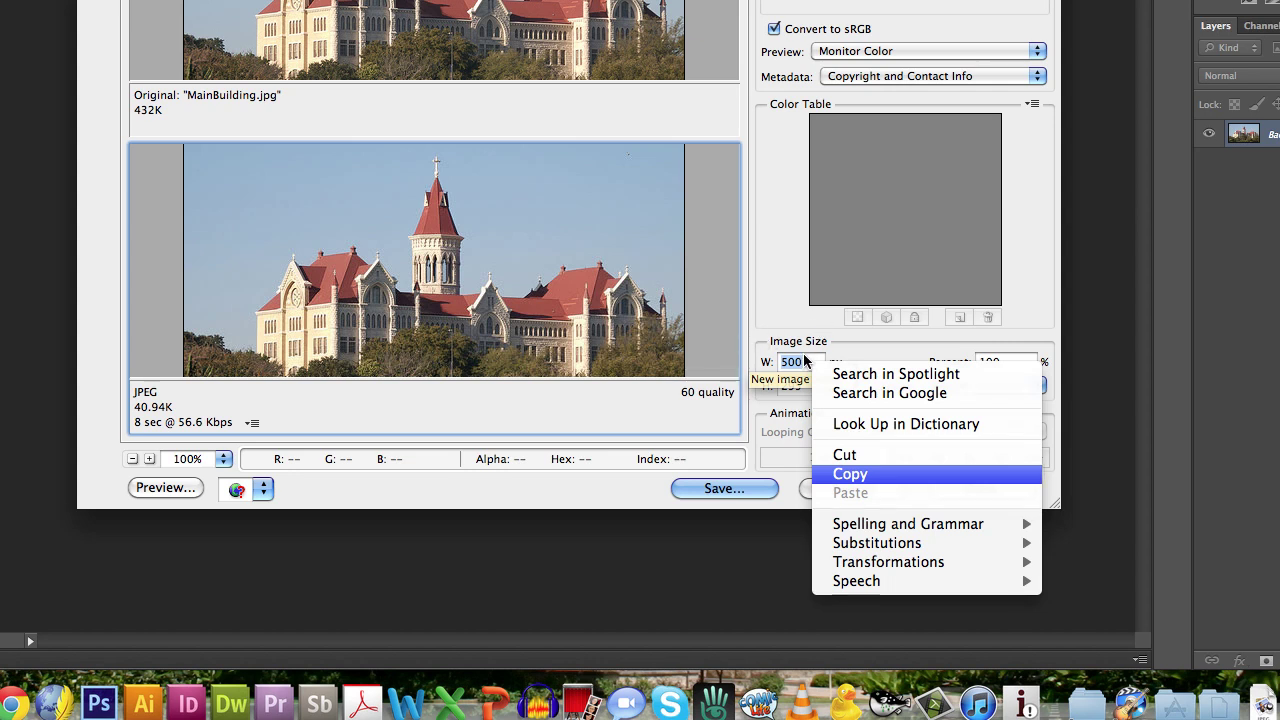
{"action": "left_click", "coordinate": [843, 471]}
{"action": "double_click", "coordinate": [795, 362]}
{"action": "type", "text": "250"}
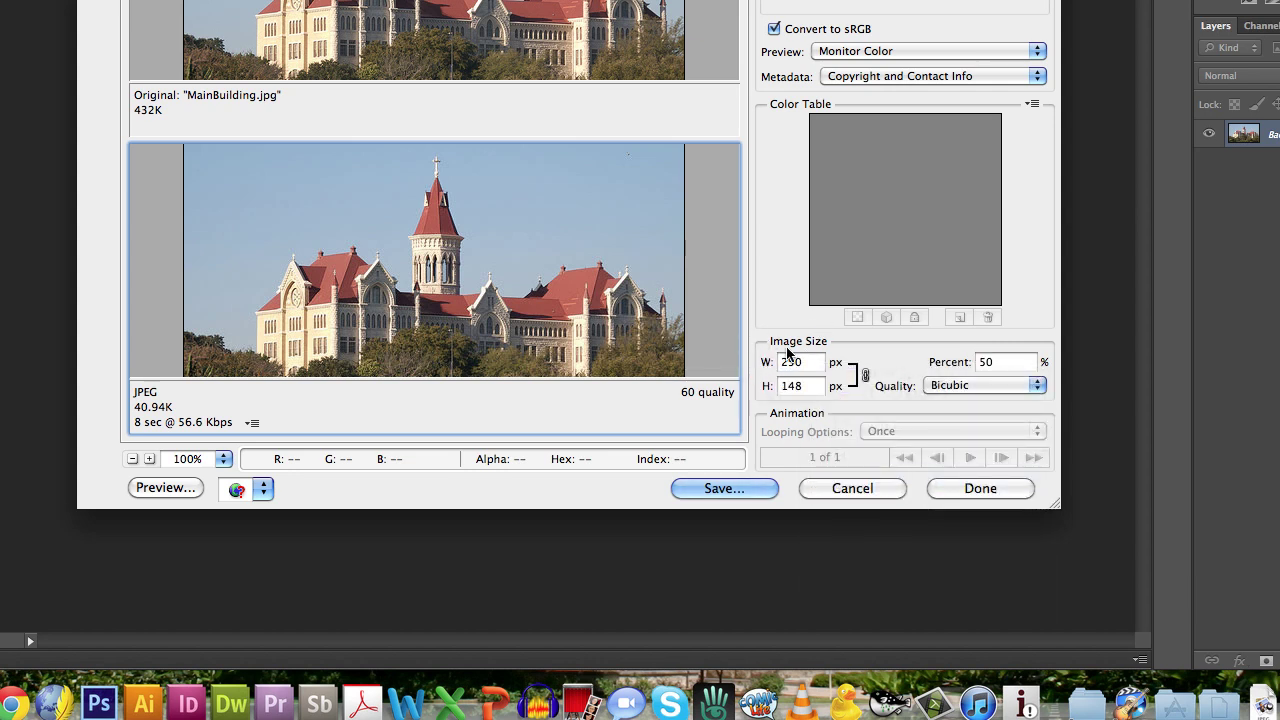
{"action": "key", "text": "Return"}
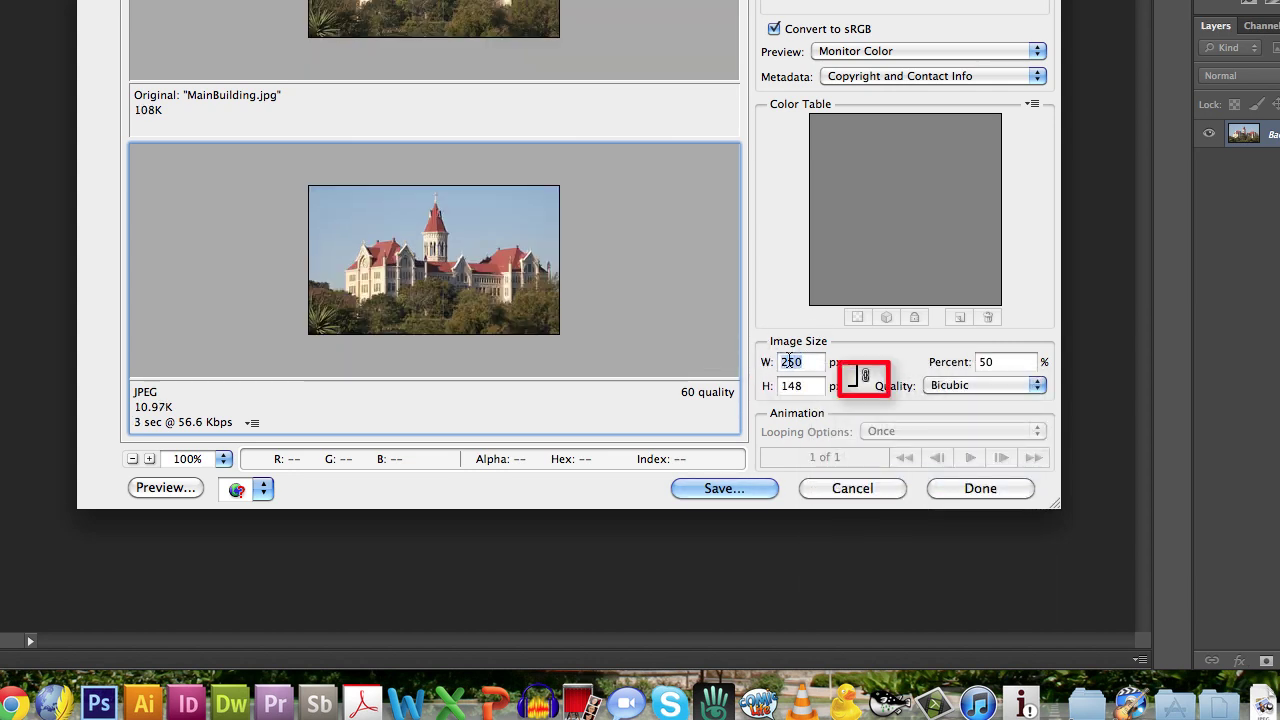
{"action": "type", "text": "500"}
{"action": "key", "text": "Return"}
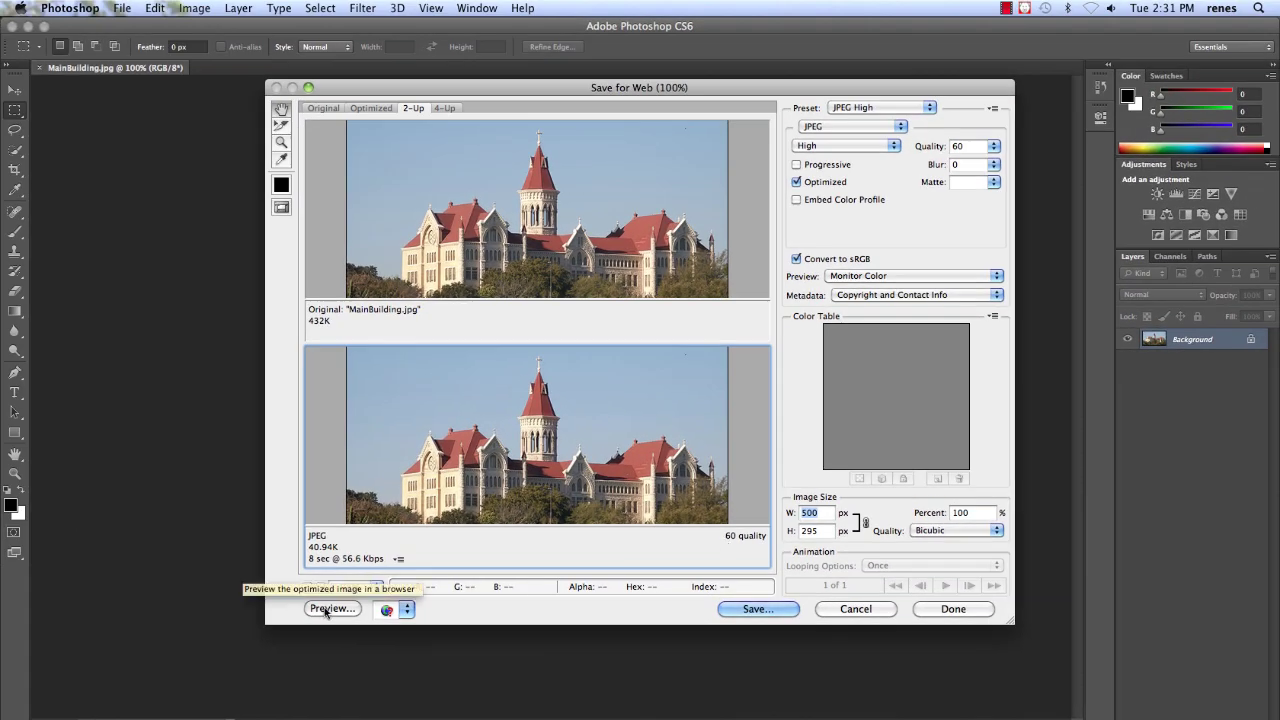
{"action": "left_click", "coordinate": [340, 608]}
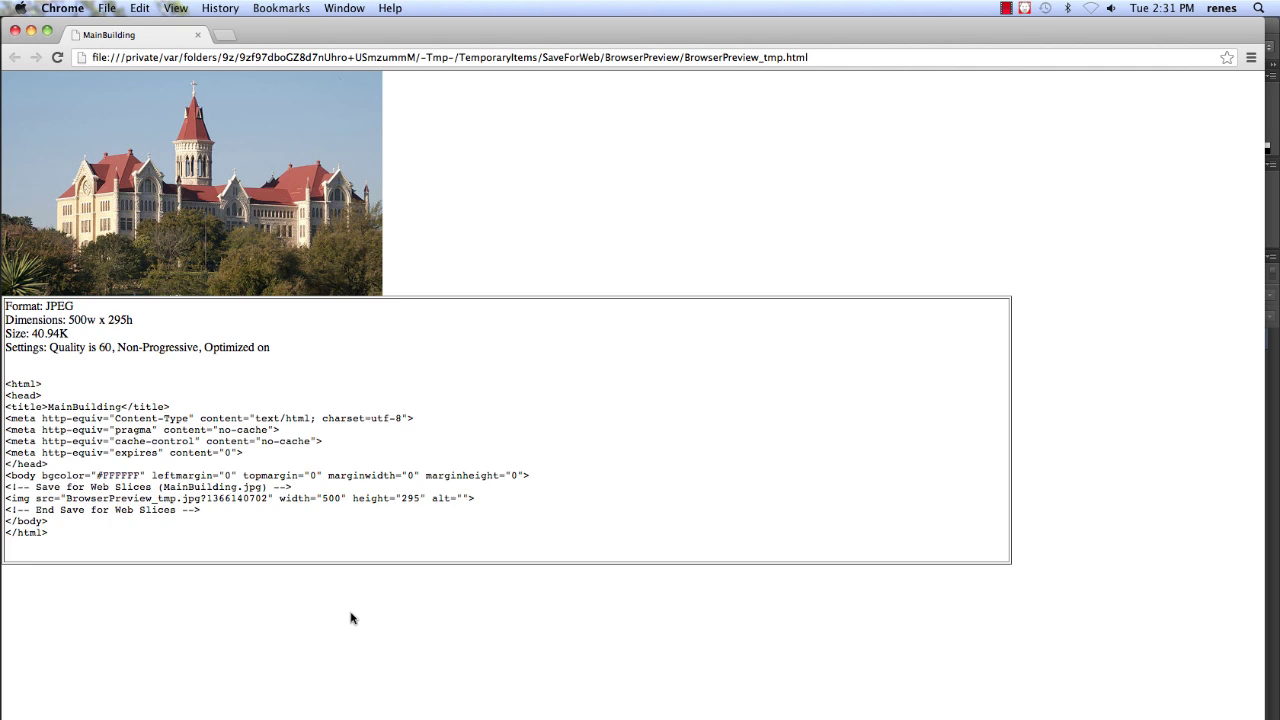
{"action": "key", "text": "super+Tab"}
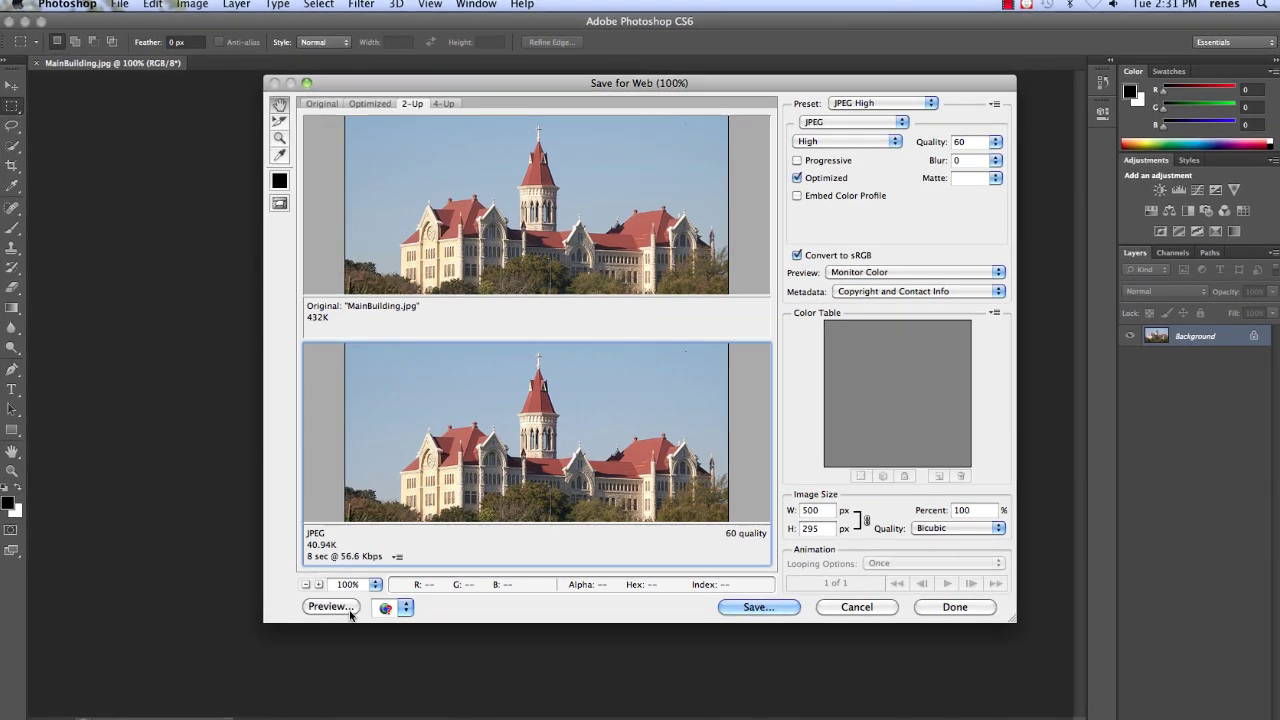
Save the optimized JPEG as MainBuilding2.jpg in the Documents folder
{"action": "left_click", "coordinate": [760, 635]}
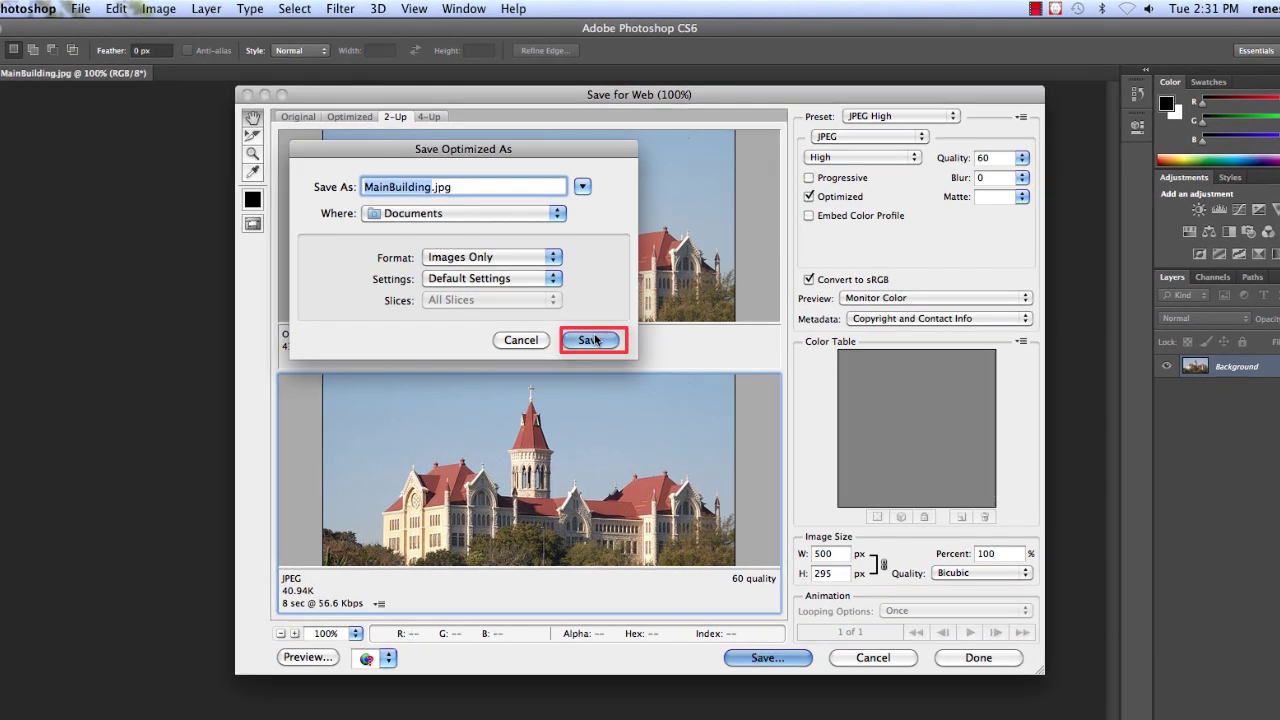
{"action": "key", "text": "Right"}
{"action": "type", "text": "2"}
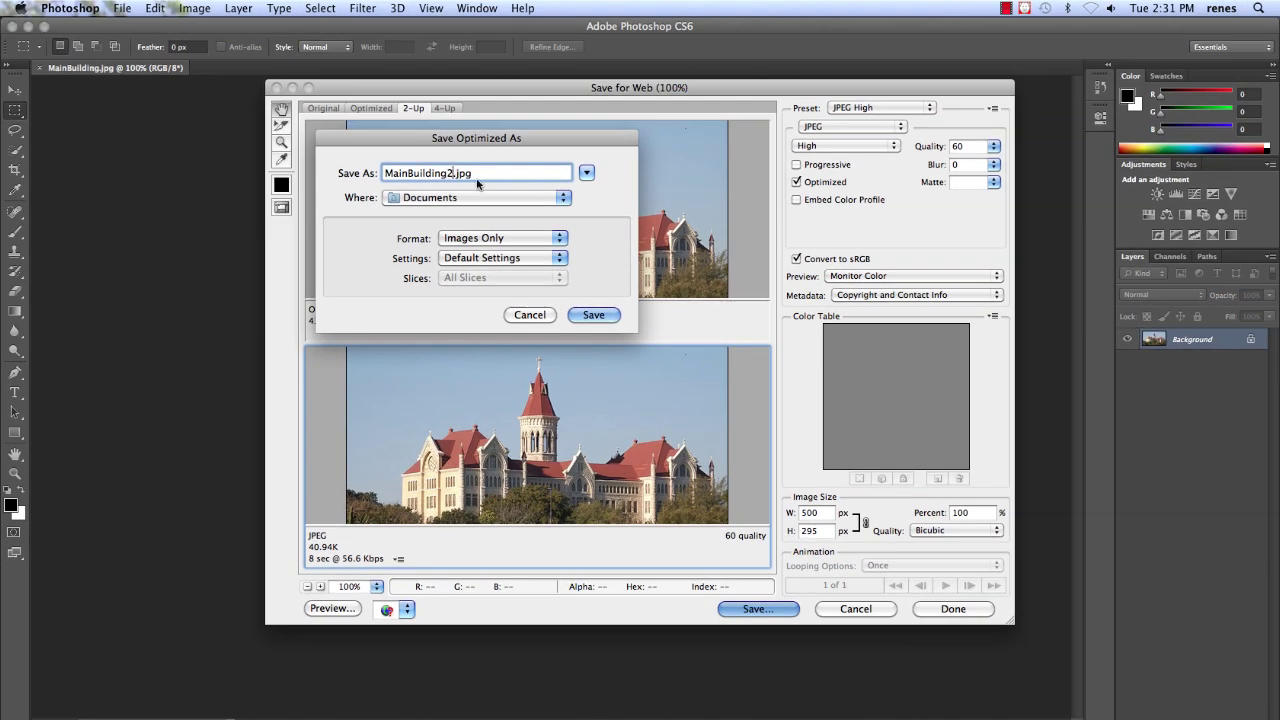
{"action": "left_click", "coordinate": [598, 318]}
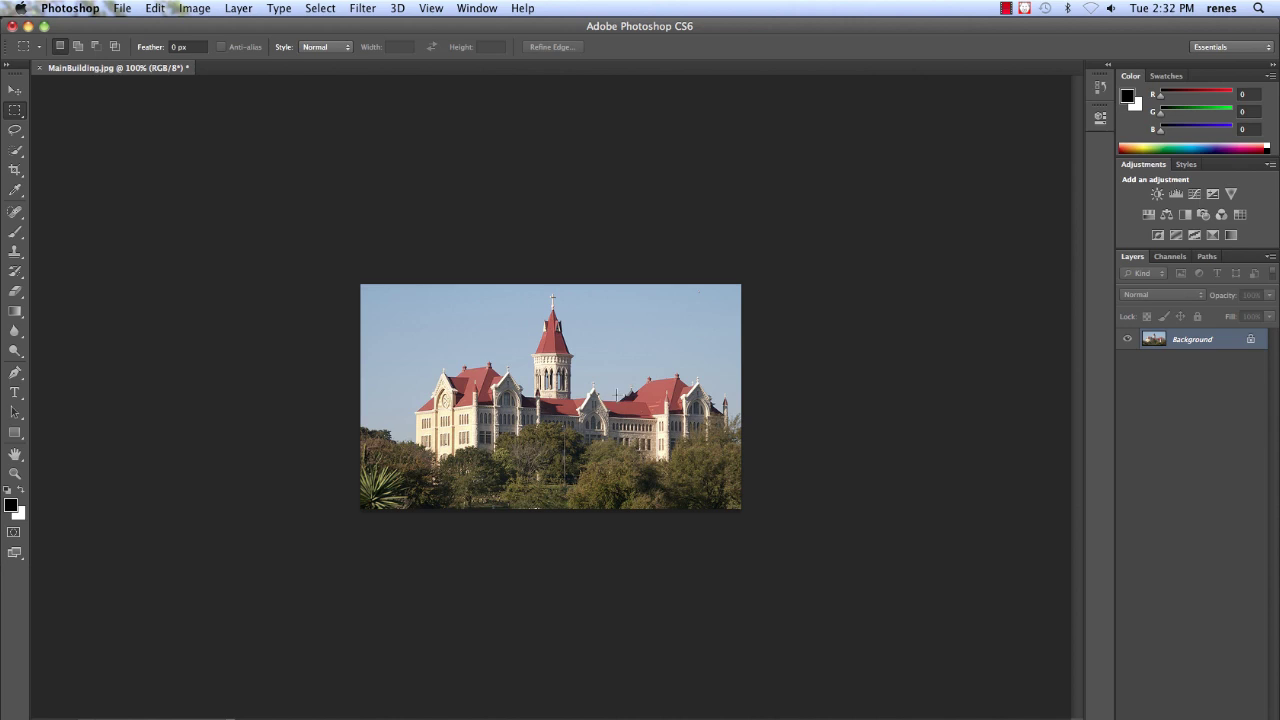
Open Photoshop Online Help from the Help menu
{"action": "left_click", "coordinate": [522, 8]}
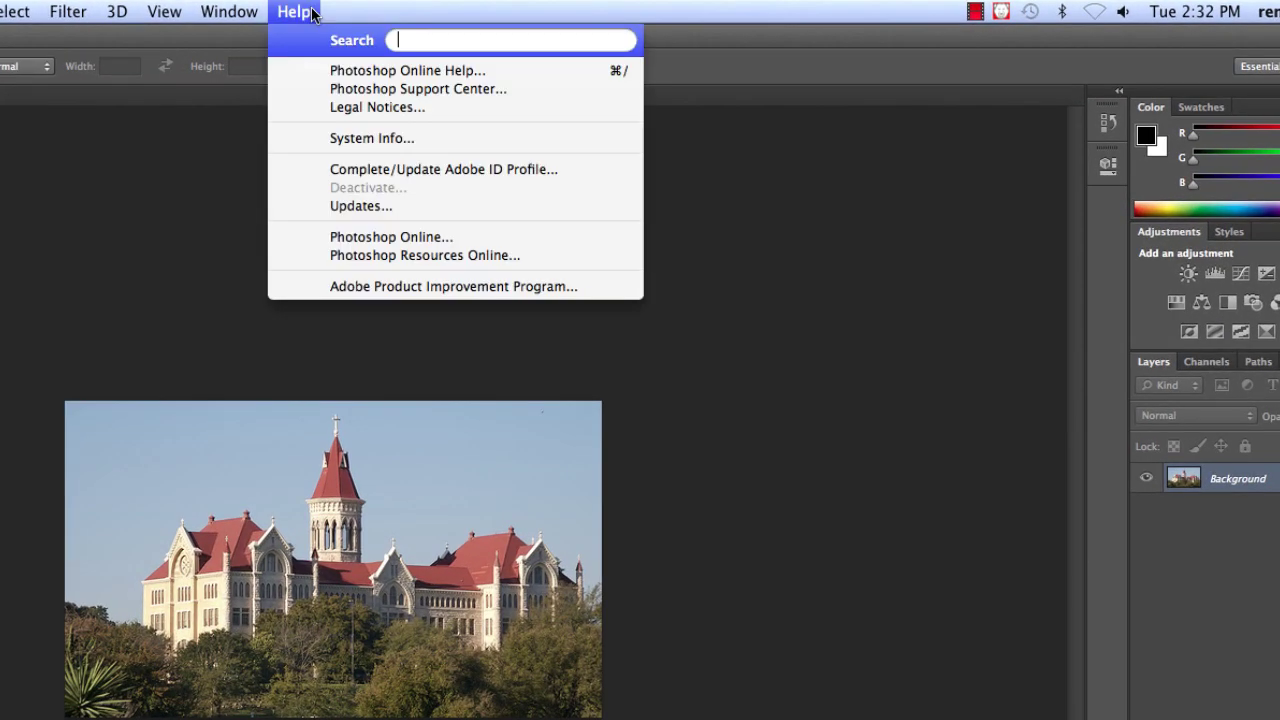
{"action": "left_click", "coordinate": [369, 71]}
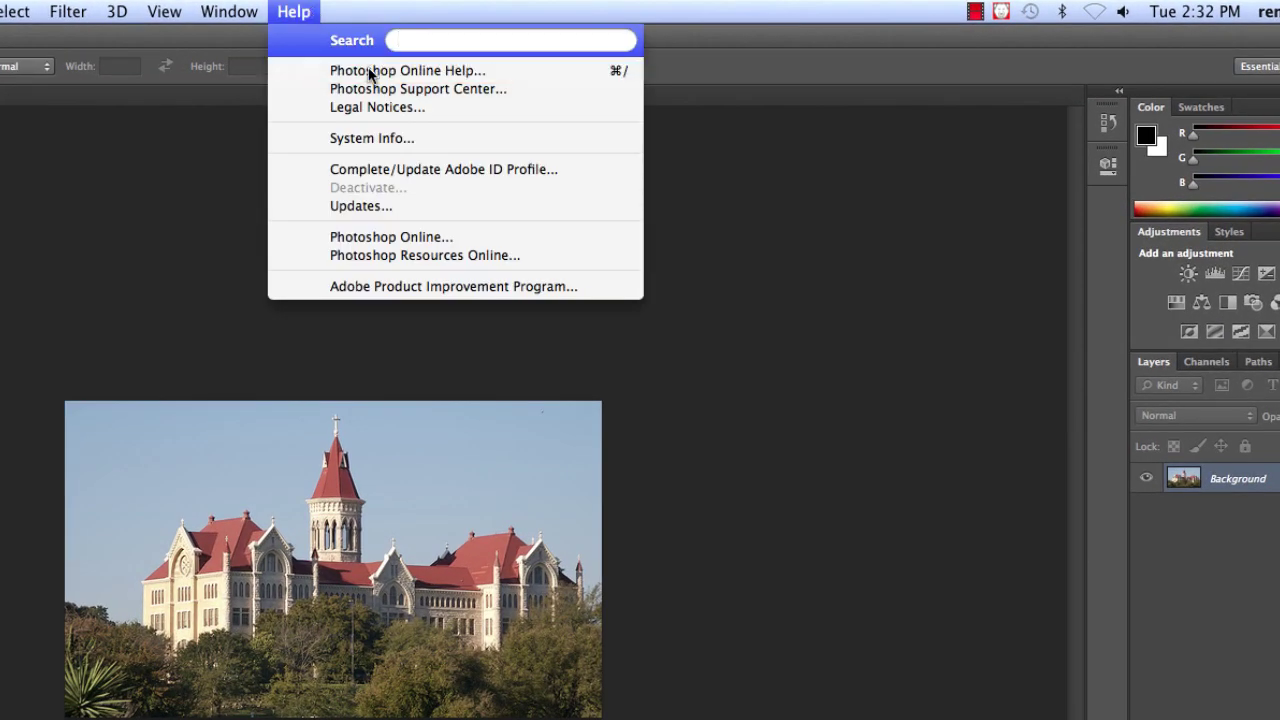